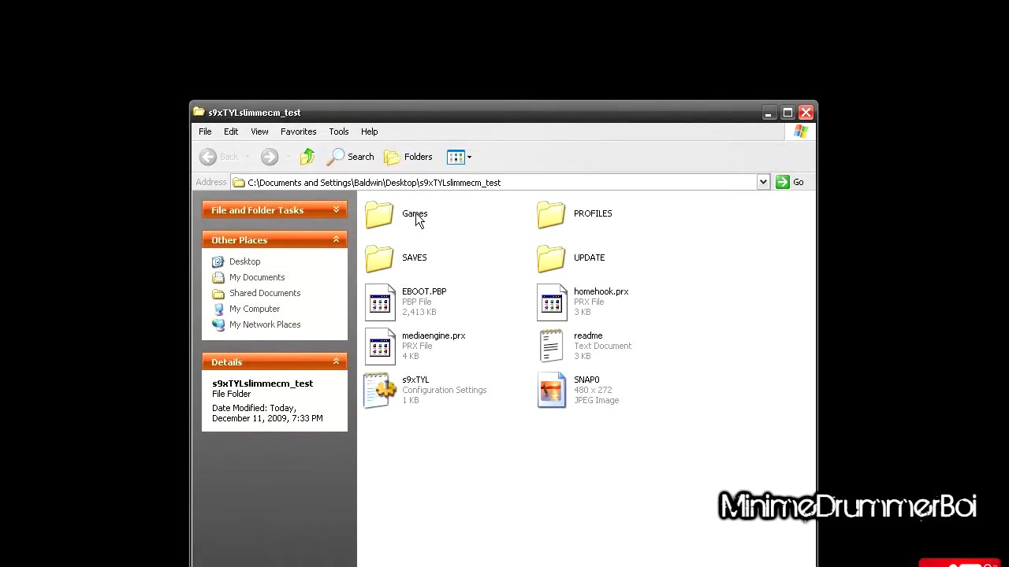
Examine the contents of the Games and SAVES folders inside s9xTYLslimmecm_test, returning to the main folder
{"action": "double_click", "coordinate": [338, 211]}
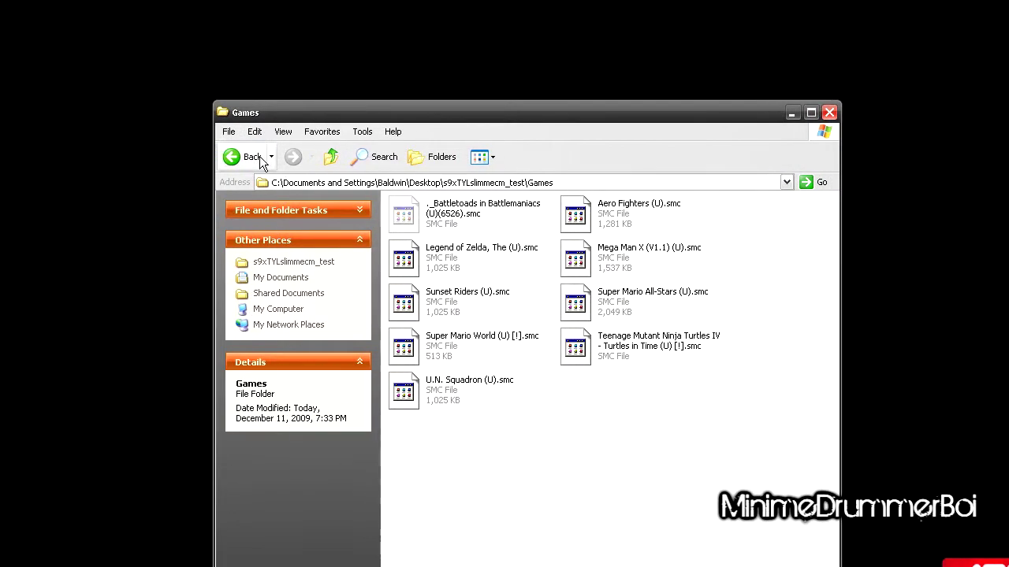
{"action": "left_click", "coordinate": [230, 157]}
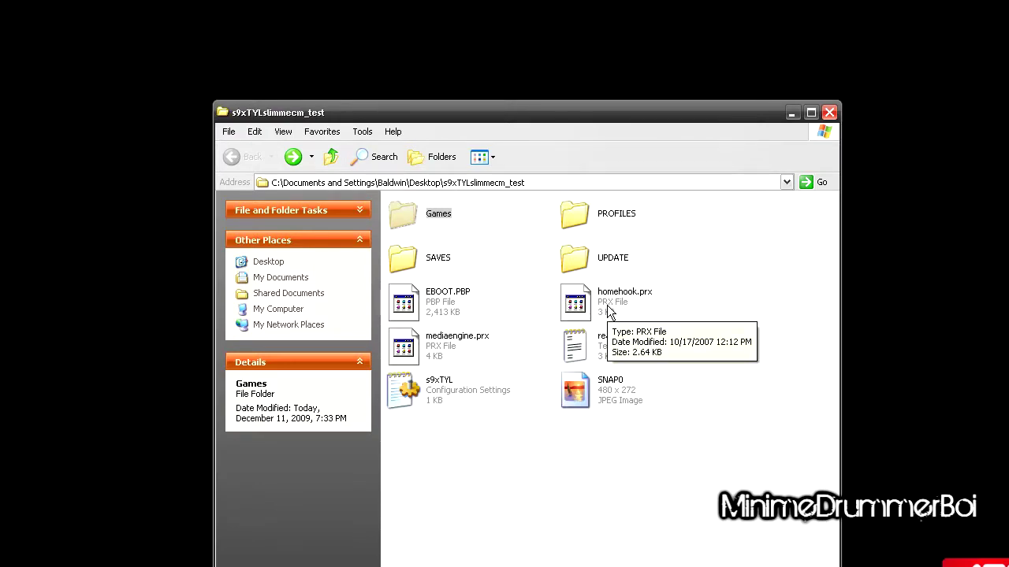
{"action": "double_click", "coordinate": [430, 260]}
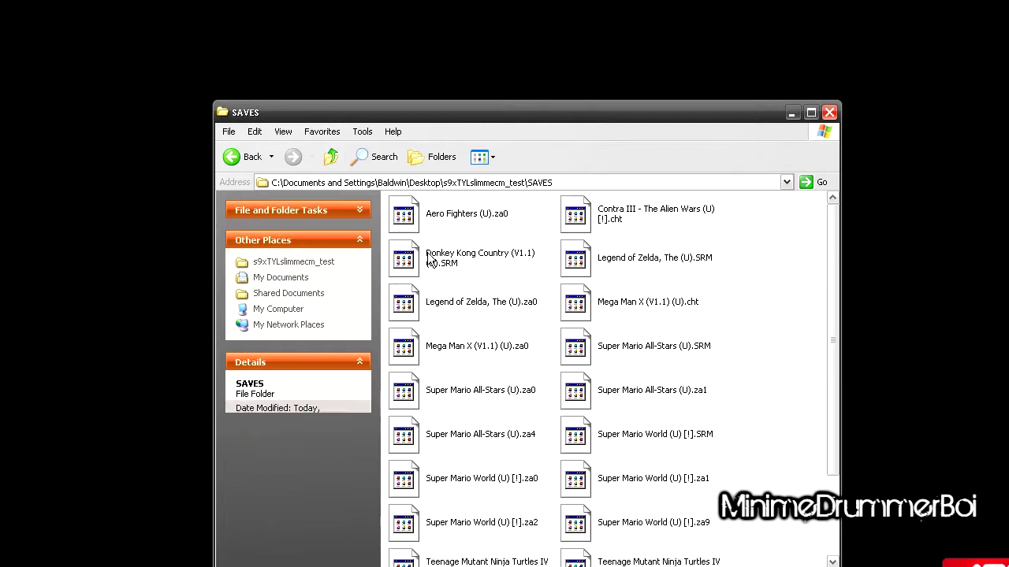
{"action": "scroll", "coordinate": [661, 313], "scroll_direction": "down", "scroll_amount": 3}
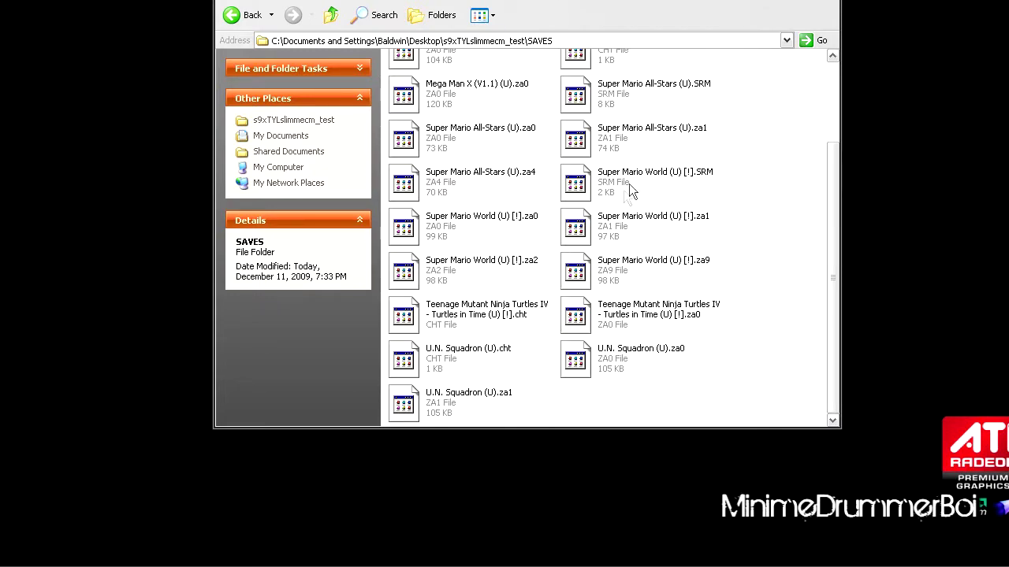
{"action": "mouse_move", "coordinate": [692, 182]}
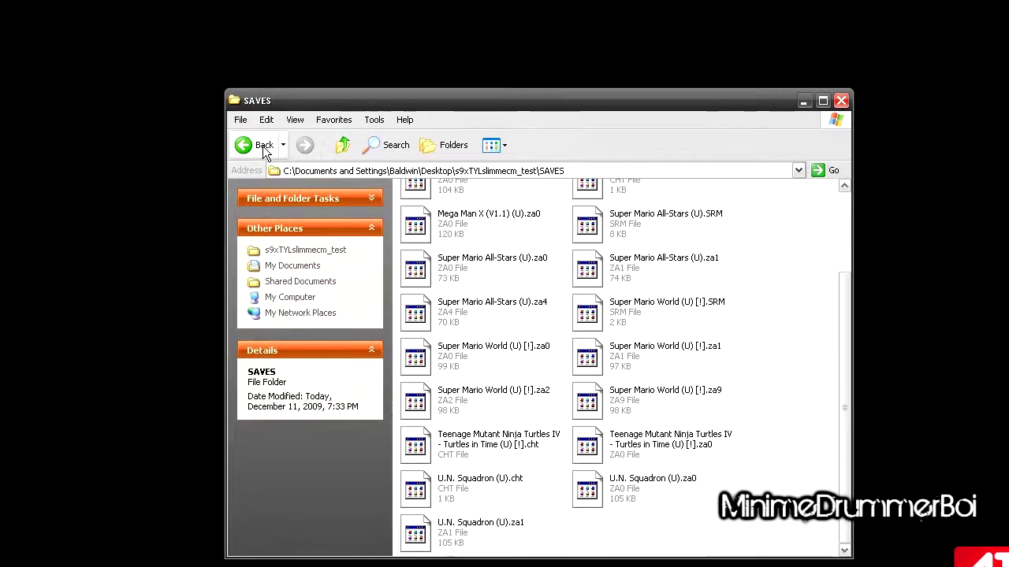
{"action": "left_click", "coordinate": [263, 147]}
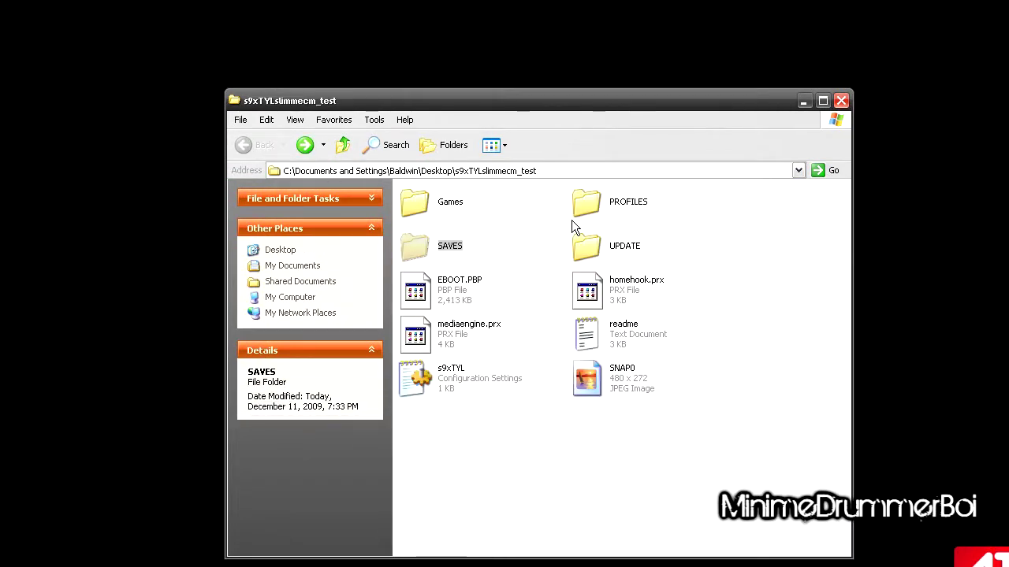
{"action": "mouse_move", "coordinate": [573, 227]}
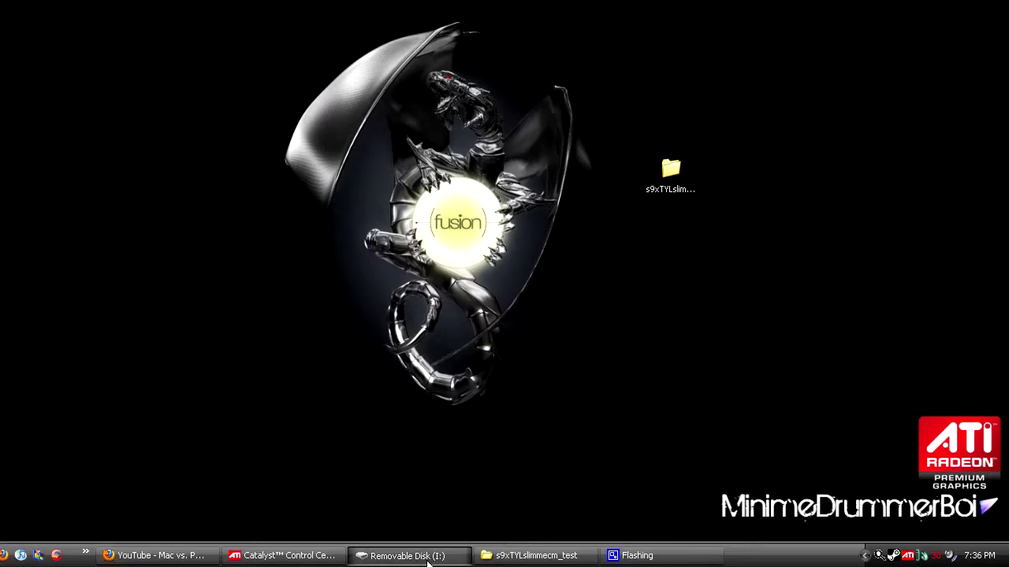
View the PSP\GAME folder on Removable Disk (I:) to check where s9xTYLslimmecm_test is stored, and close the window
{"action": "left_click", "coordinate": [404, 556]}
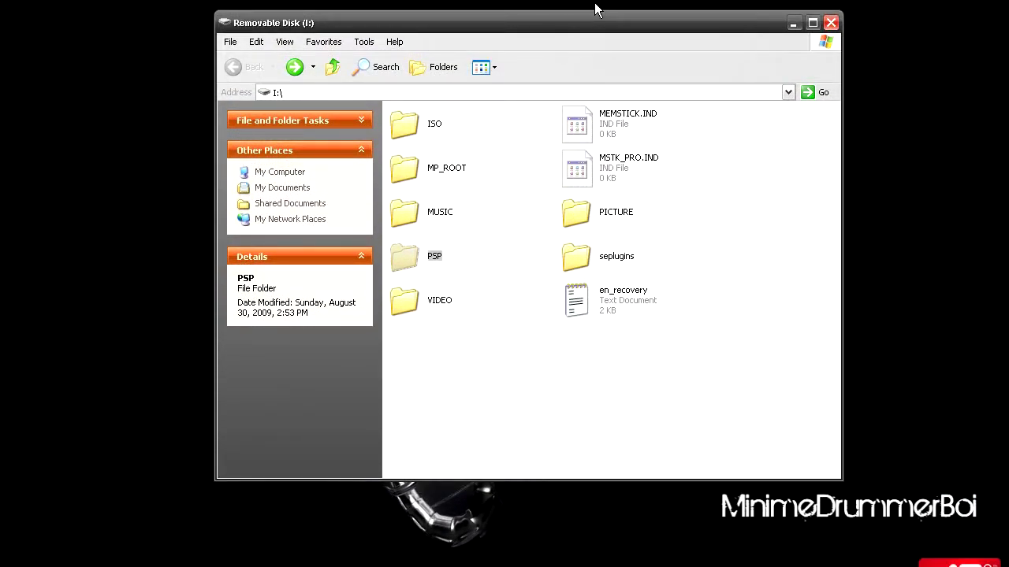
{"action": "left_click", "coordinate": [536, 223]}
{"action": "left_click", "coordinate": [434, 255]}
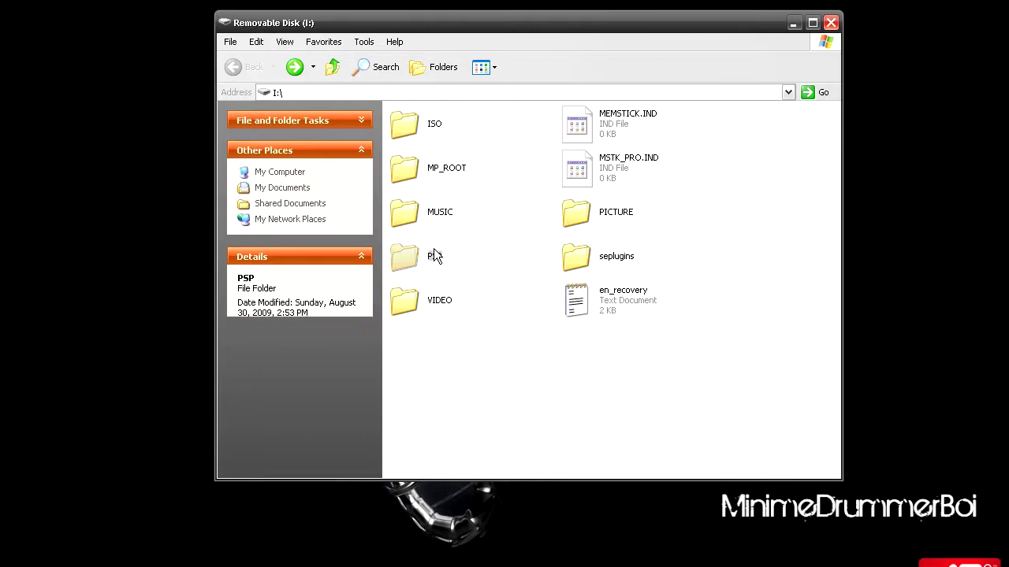
{"action": "double_click", "coordinate": [435, 255]}
{"action": "double_click", "coordinate": [576, 124]}
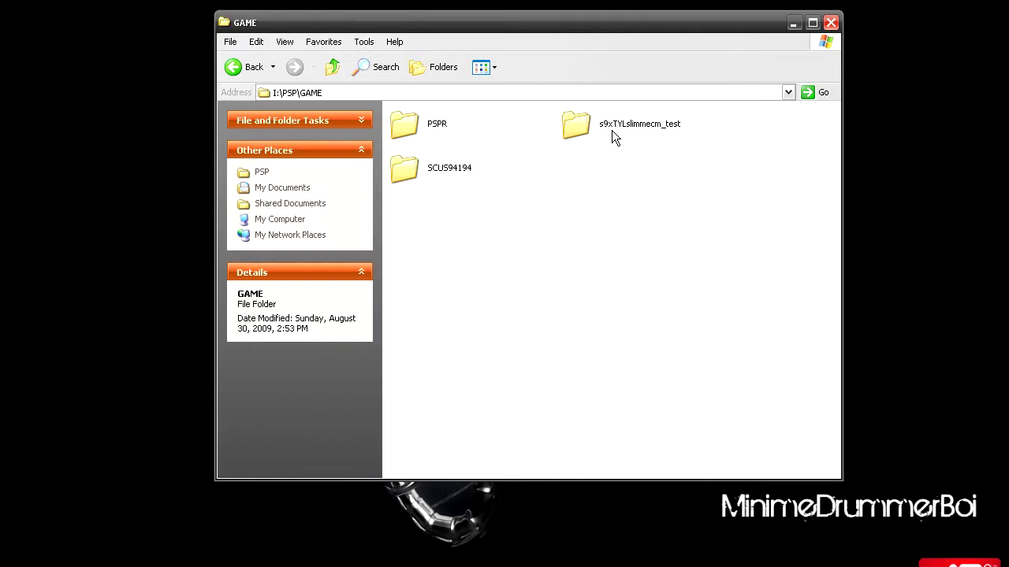
{"action": "mouse_move", "coordinate": [611, 130]}
{"action": "mouse_move", "coordinate": [645, 132]}
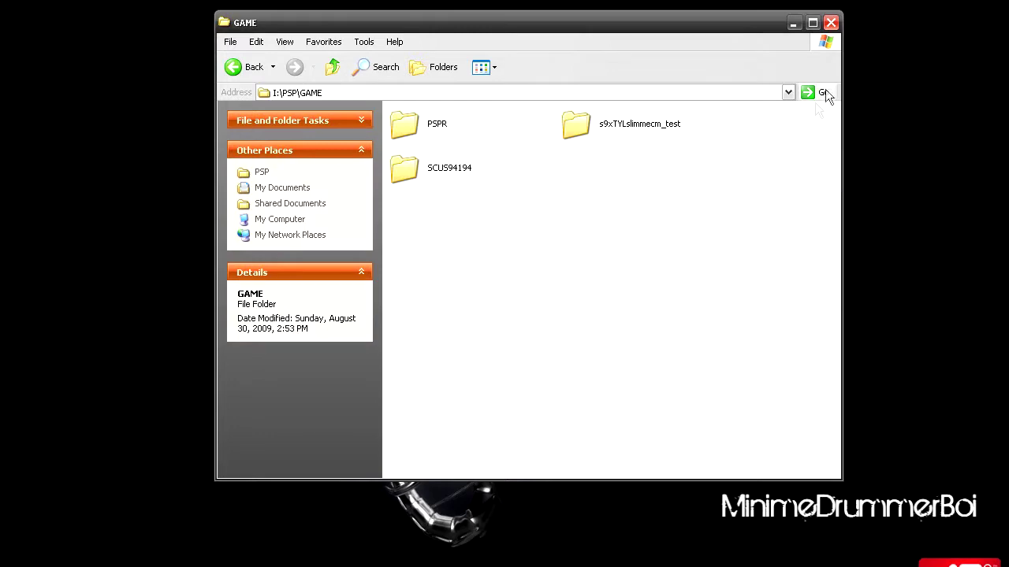
{"action": "left_click", "coordinate": [831, 22]}
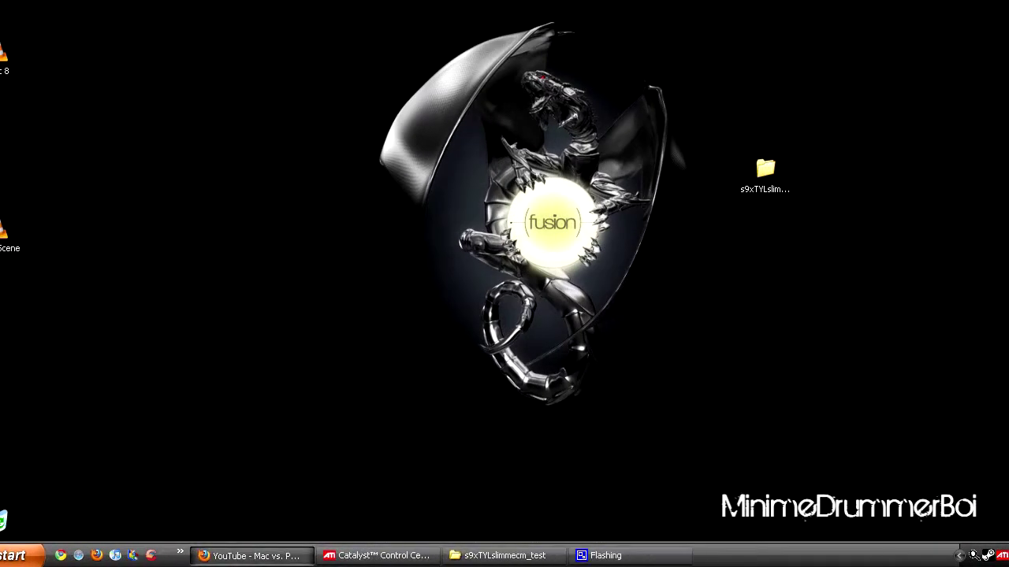
Switch to Firefox, search Google for "theoldcomputer" in a new tab and open The Old Computer site
{"action": "left_click", "coordinate": [251, 555]}
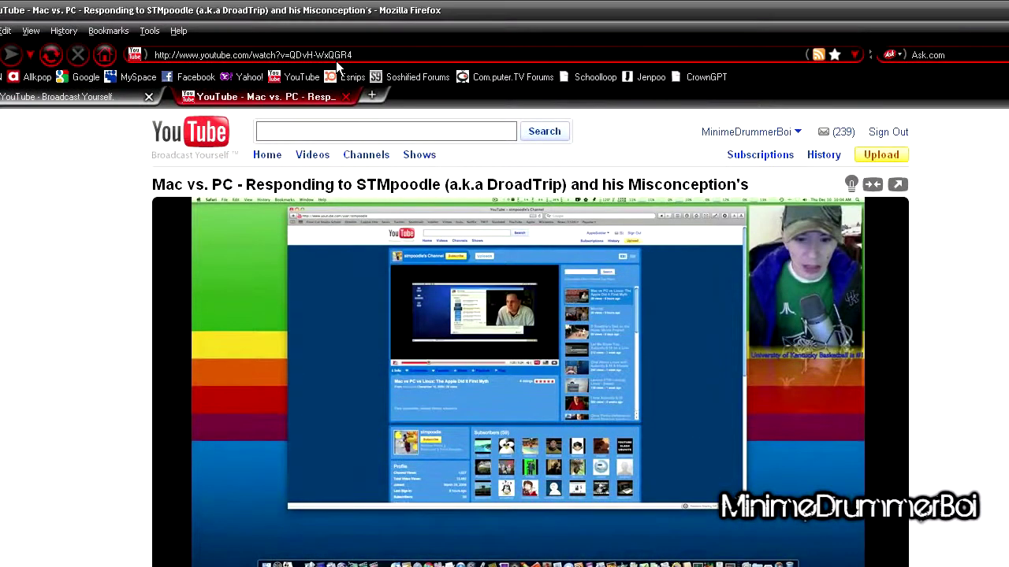
{"action": "left_click", "coordinate": [371, 95]}
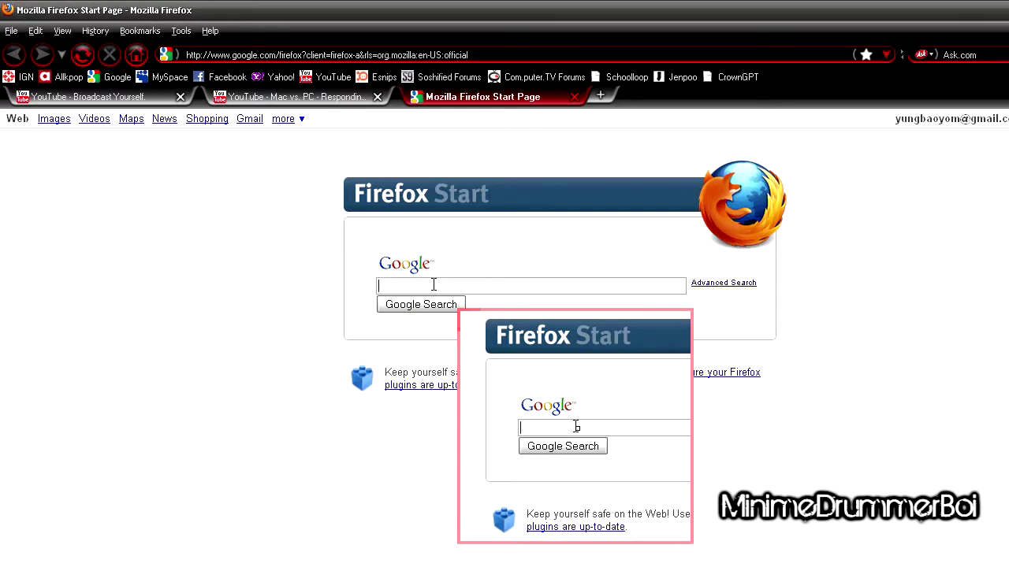
{"action": "type", "text": "theoldcomputer"}
{"action": "key", "text": "Return"}
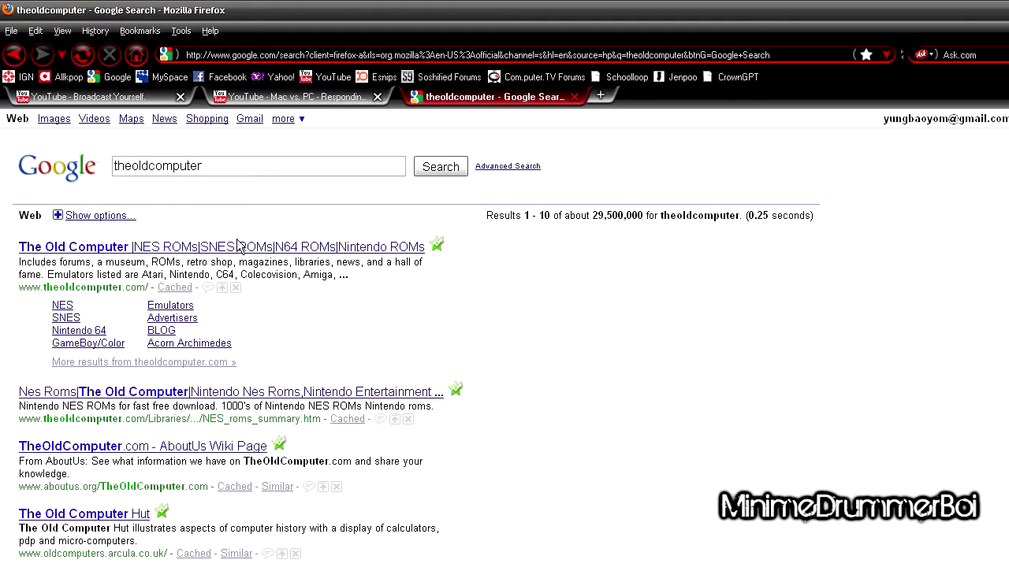
{"action": "left_click", "coordinate": [240, 247]}
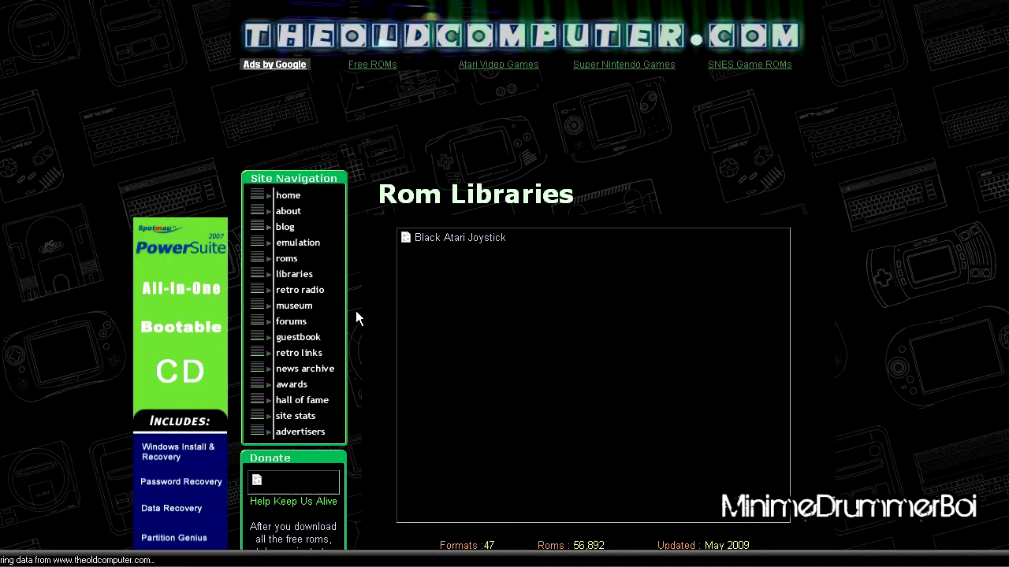
Open the Super Entertainment System (SNES) format from the Nintendo section of the Rom Libraries page
{"action": "scroll", "coordinate": [352, 311], "scroll_direction": "down", "scroll_amount": 5}
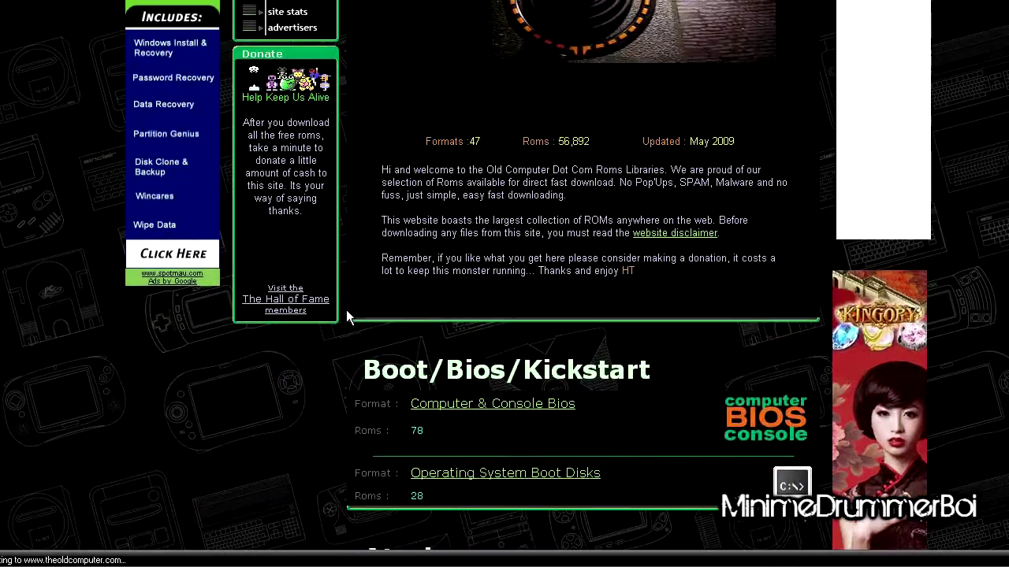
{"action": "scroll", "coordinate": [351, 291], "scroll_direction": "down", "scroll_amount": 3}
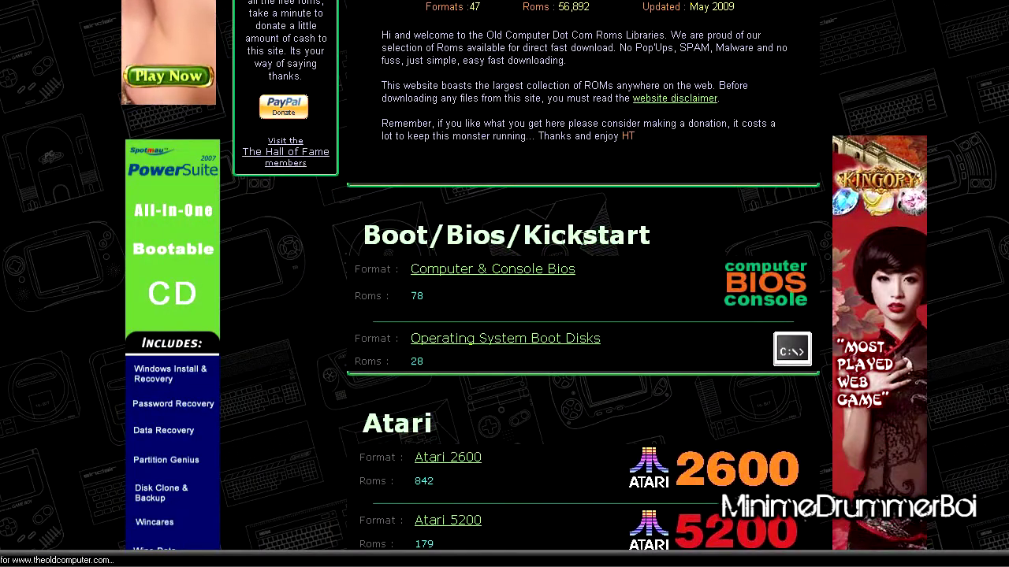
{"action": "scroll", "coordinate": [478, 321], "scroll_direction": "down", "scroll_amount": 8}
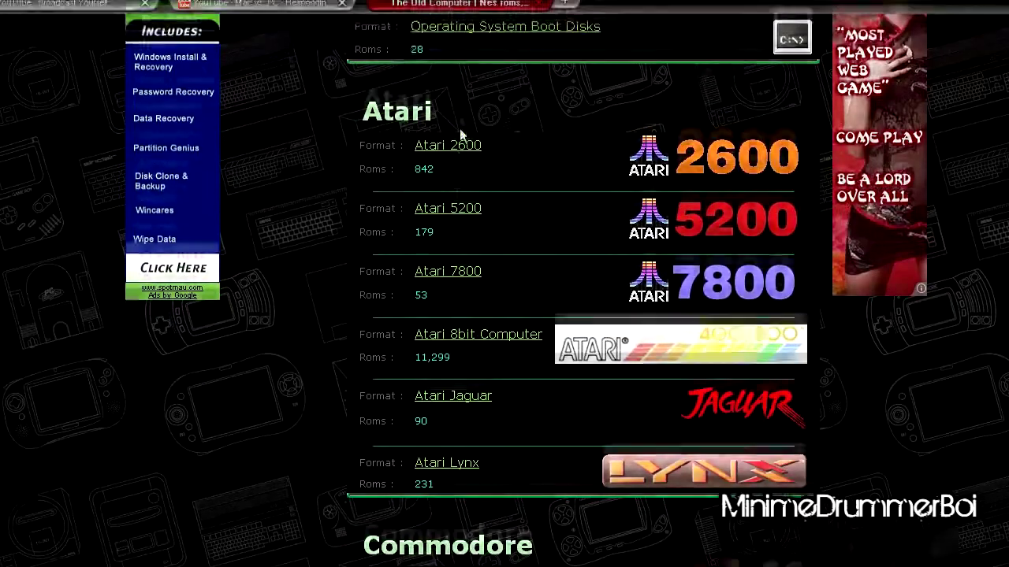
{"action": "scroll", "coordinate": [456, 346], "scroll_direction": "down", "scroll_amount": 3}
{"action": "scroll", "coordinate": [458, 342], "scroll_direction": "down", "scroll_amount": 5}
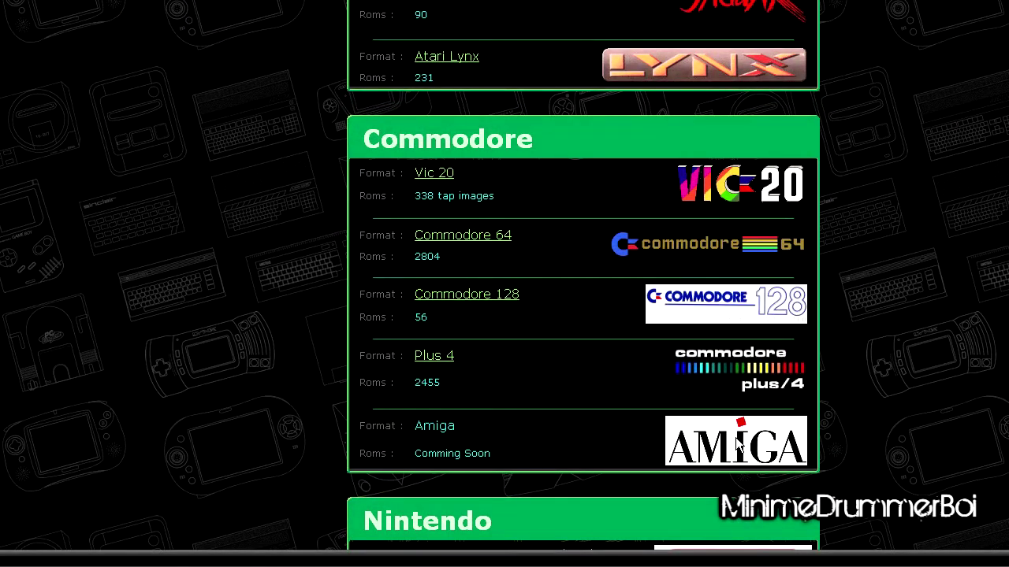
{"action": "scroll", "coordinate": [551, 221], "scroll_direction": "down", "scroll_amount": 4}
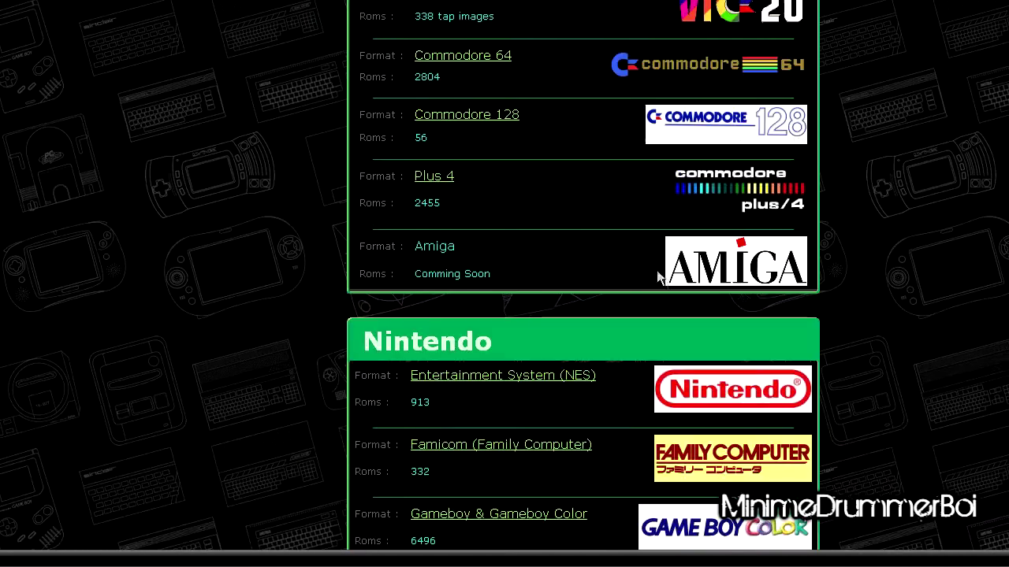
{"action": "scroll", "coordinate": [511, 177], "scroll_direction": "down", "scroll_amount": 1}
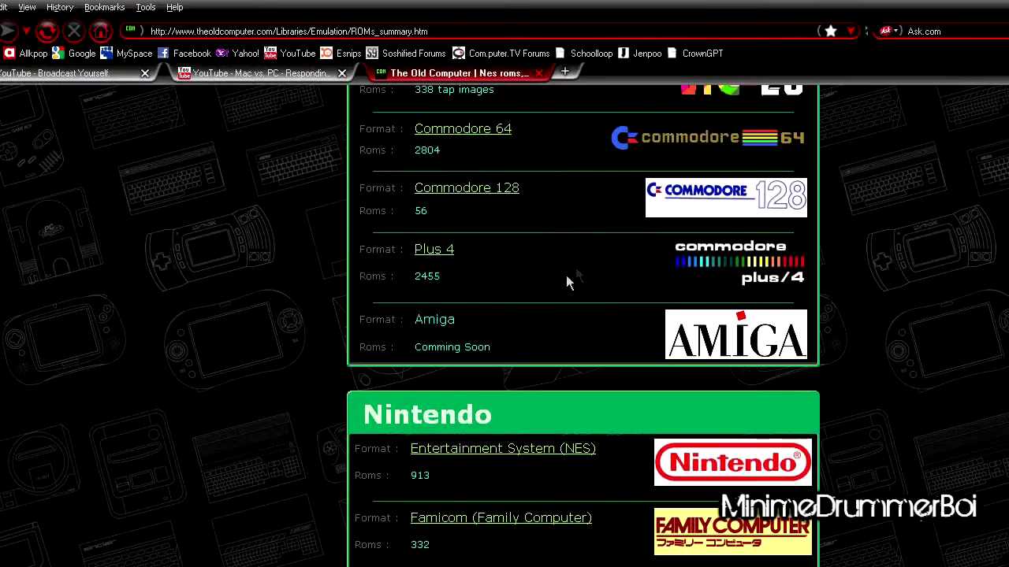
{"action": "scroll", "coordinate": [552, 315], "scroll_direction": "down", "scroll_amount": 3}
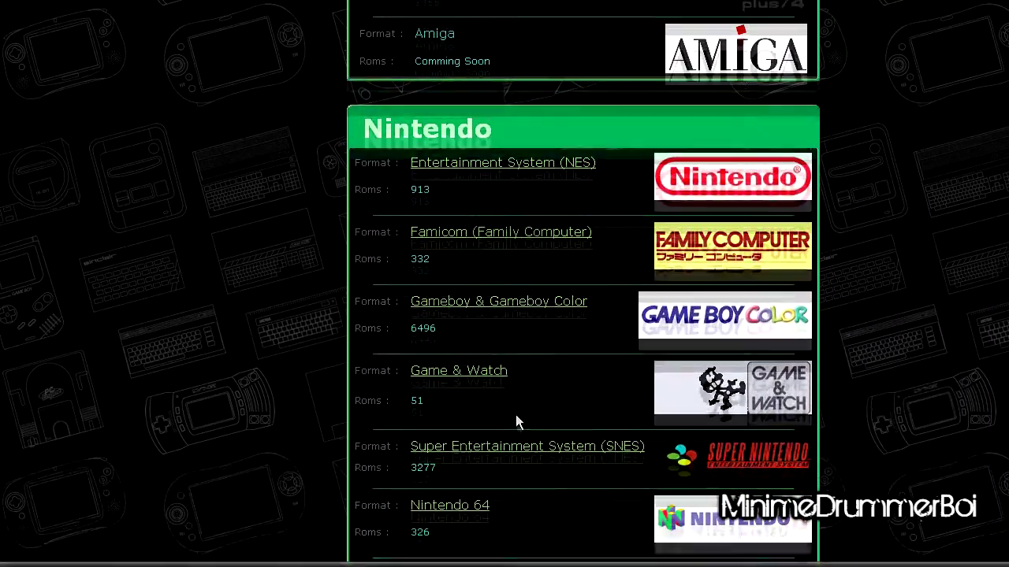
{"action": "left_click", "coordinate": [516, 436]}
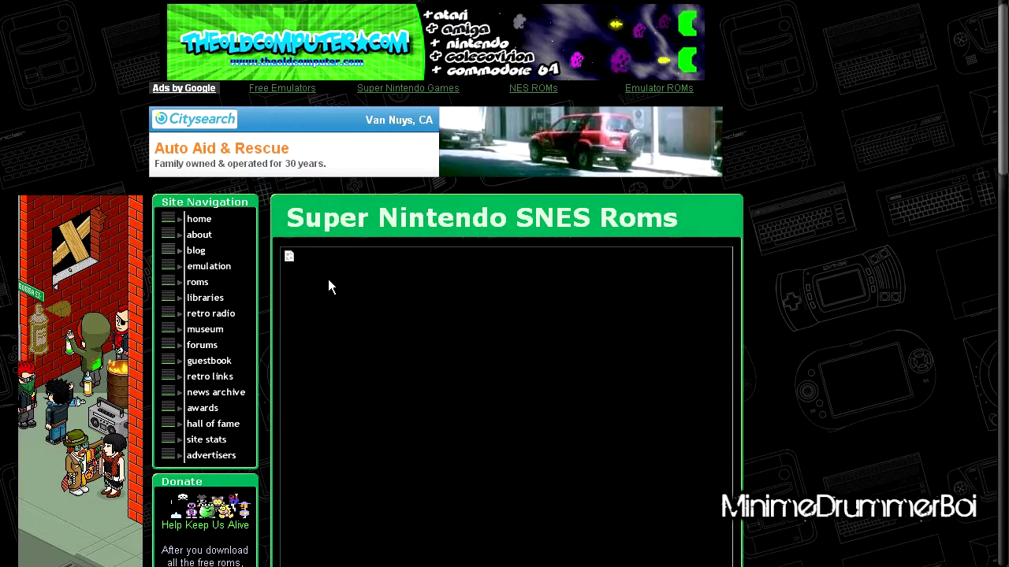
Open the USA section of the Super Nintendo SNES Roms page
{"action": "scroll", "coordinate": [376, 233], "scroll_direction": "down", "scroll_amount": 9}
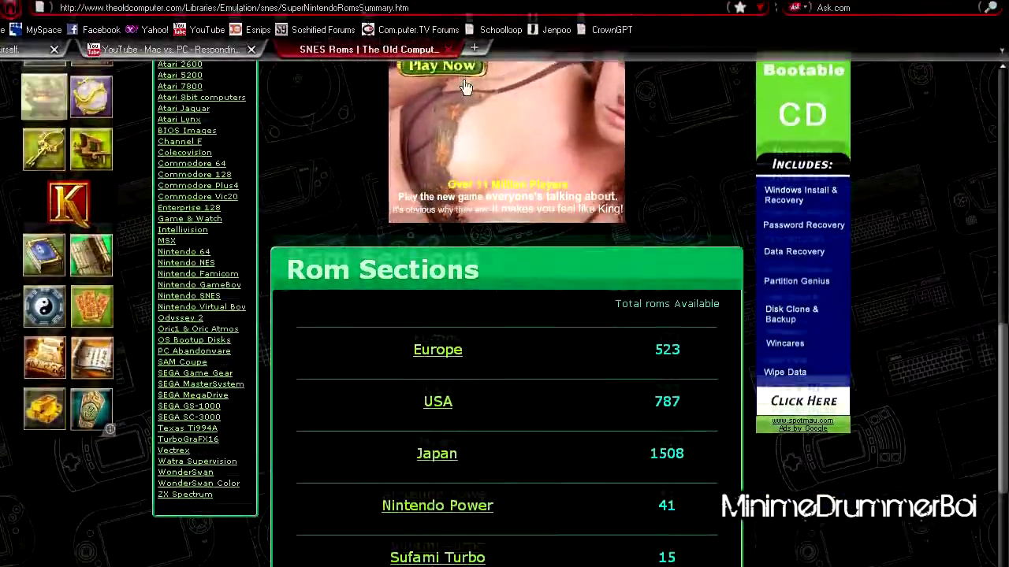
{"action": "scroll", "coordinate": [474, 179], "scroll_direction": "down", "scroll_amount": 5}
{"action": "scroll", "coordinate": [473, 179], "scroll_direction": "up", "scroll_amount": 1}
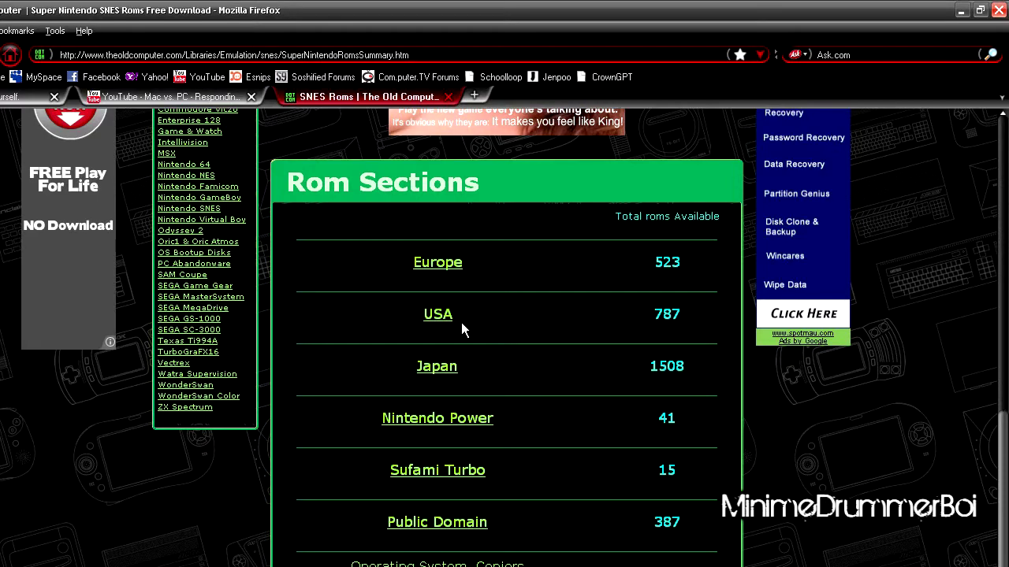
{"action": "left_click", "coordinate": [437, 314]}
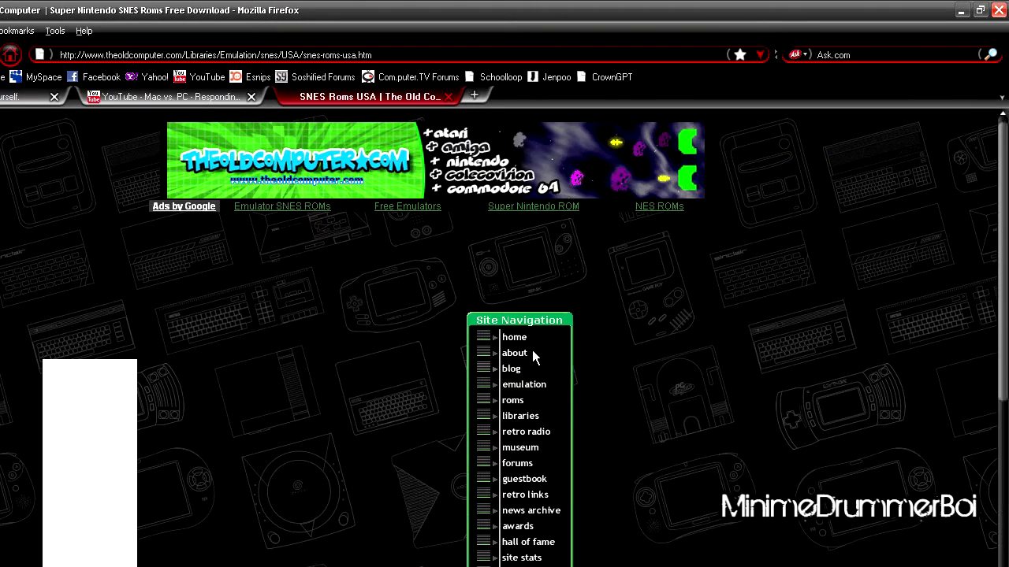
Look through the alphabetical list of USA SNES ROM downloads, around the titles starting with A
{"action": "scroll", "coordinate": [532, 331], "scroll_direction": "down", "scroll_amount": 10}
{"action": "scroll", "coordinate": [533, 323], "scroll_direction": "down", "scroll_amount": 10}
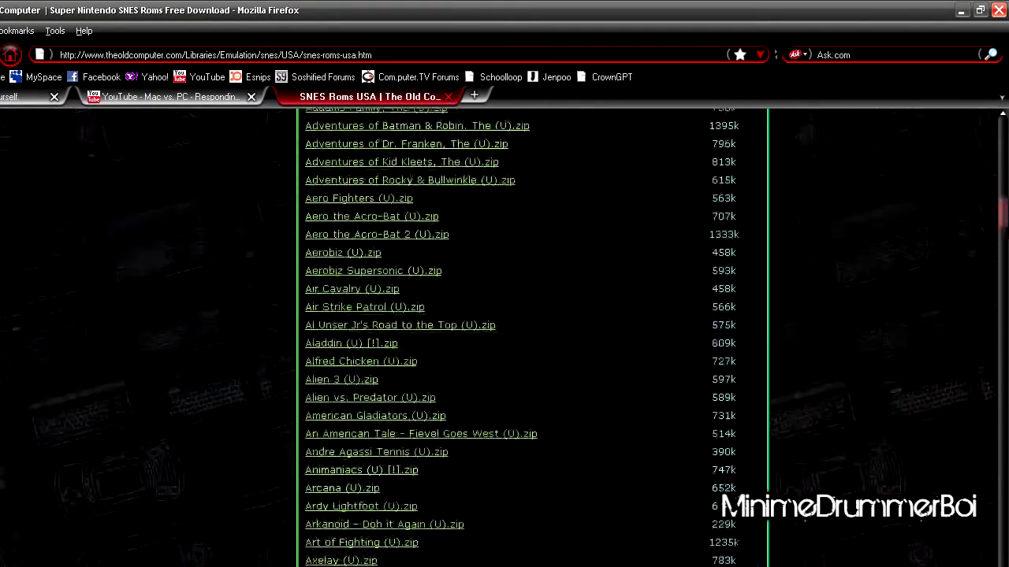
{"action": "scroll", "coordinate": [720, 271], "scroll_direction": "up", "scroll_amount": 1}
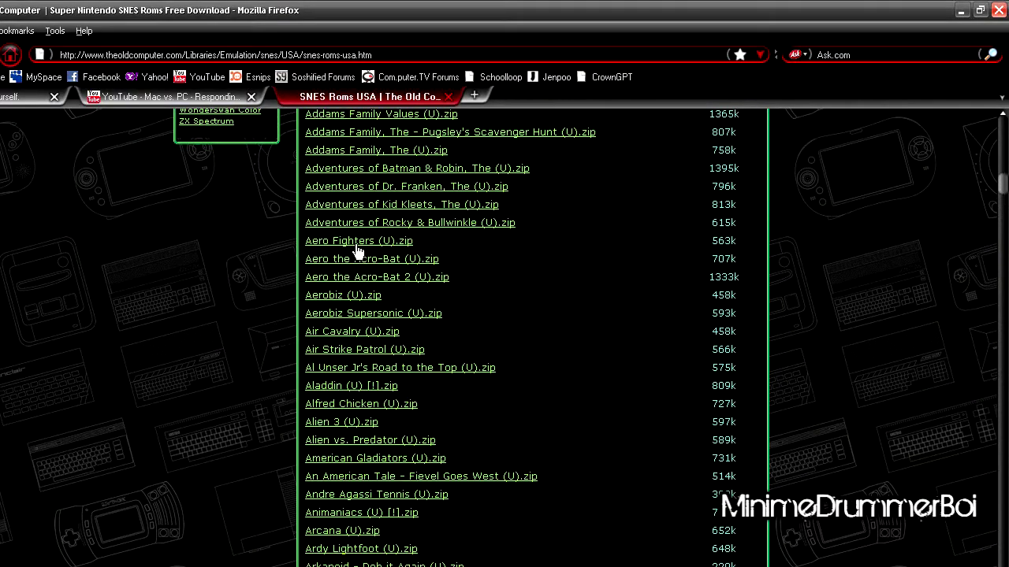
{"action": "scroll", "coordinate": [912, 200], "scroll_direction": "right", "scroll_amount": 1}
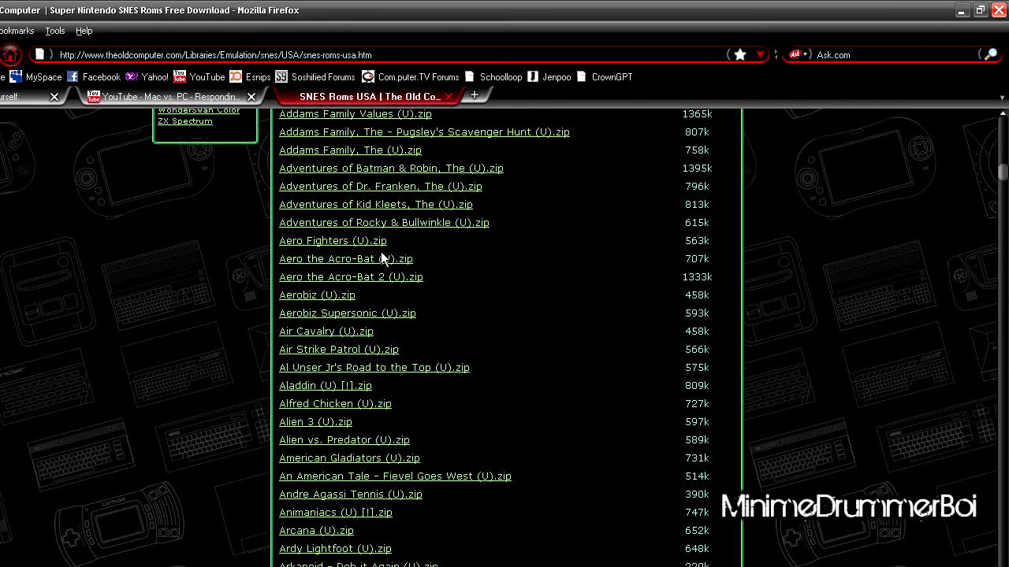
{"action": "scroll", "coordinate": [773, 325], "scroll_direction": "down", "scroll_amount": 1}
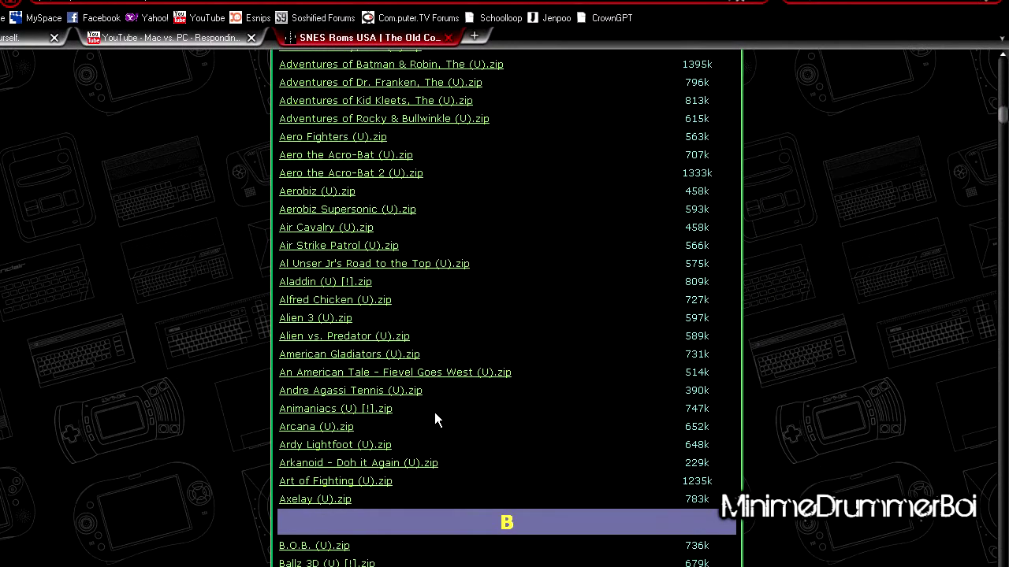